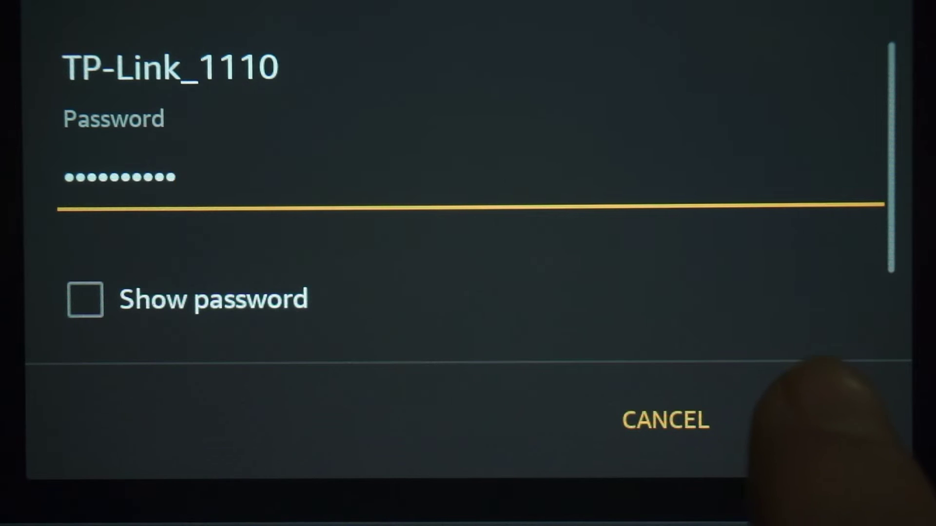
Connect the phone to the TP-Link_1110 Wi-Fi network
left_click(814, 405)
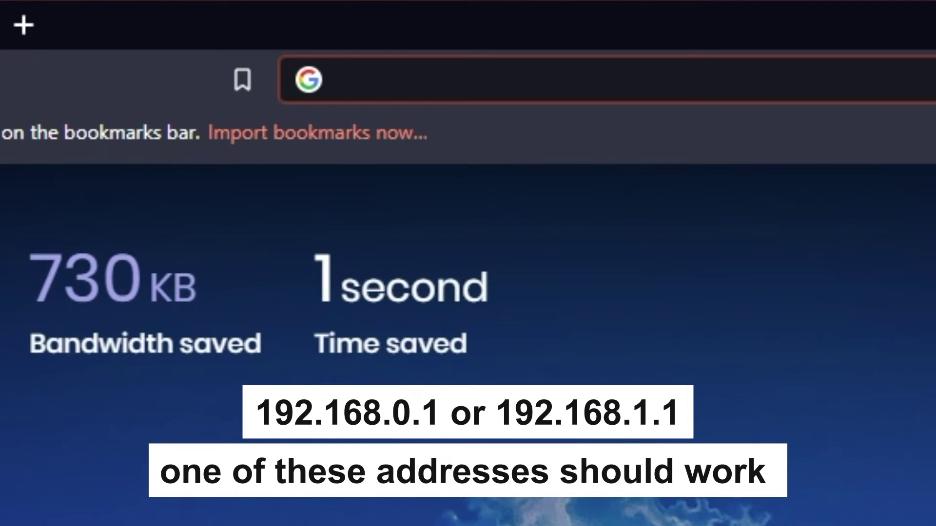
Try 192.168.1.1 in Brave, then load the router admin page at 192.168.0.1
type("192.168")
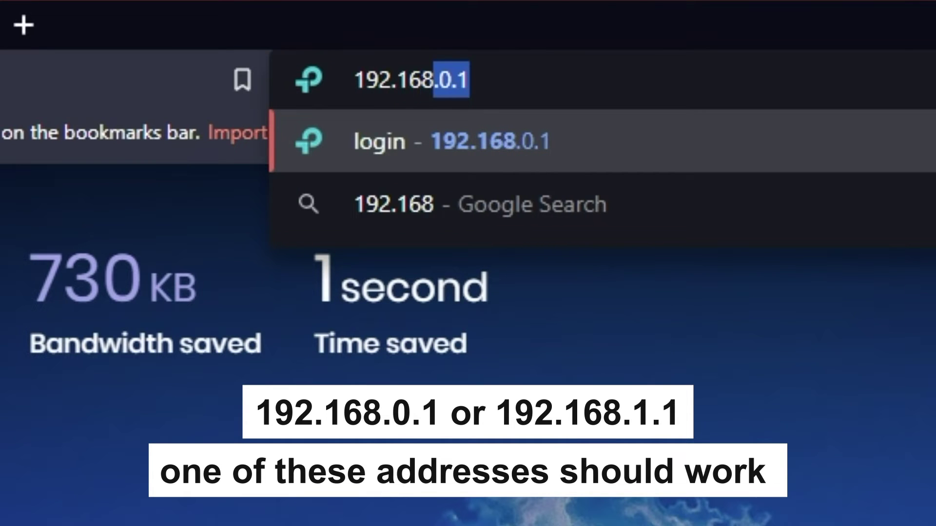
type(".1.1")
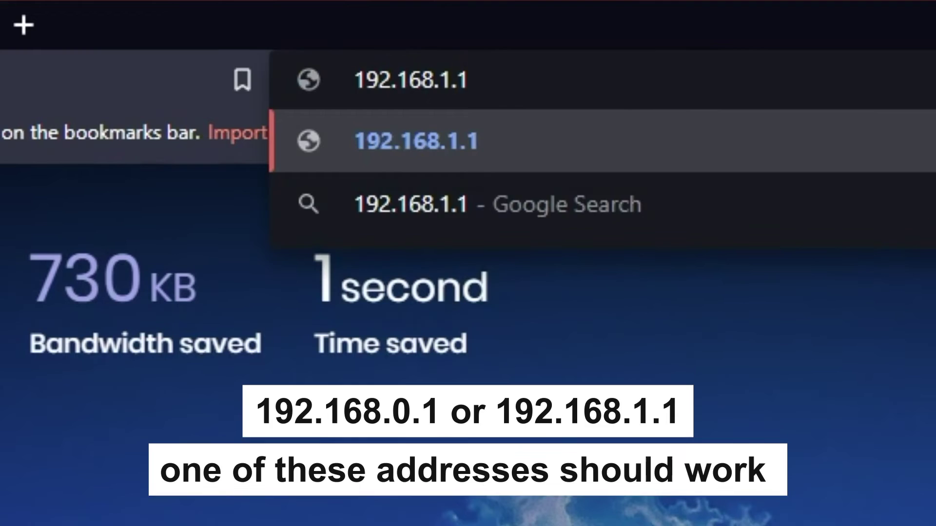
key("Return")
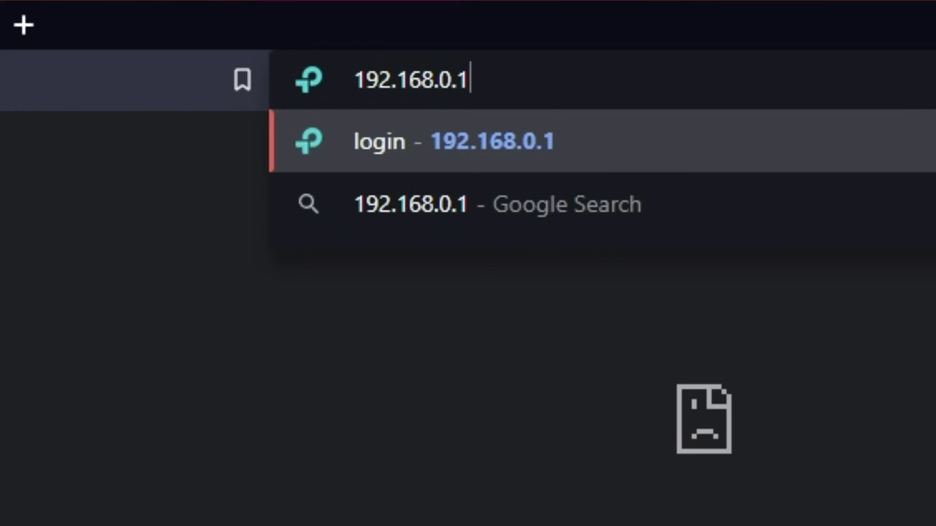
key("Return")
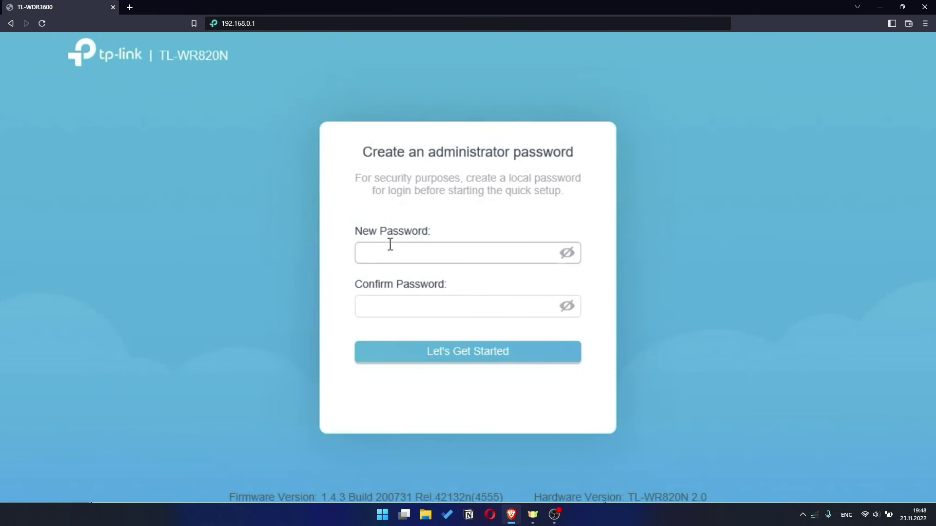
Enter a 9-character administrator password in New Password and Confirm Password
left_click(390, 244)
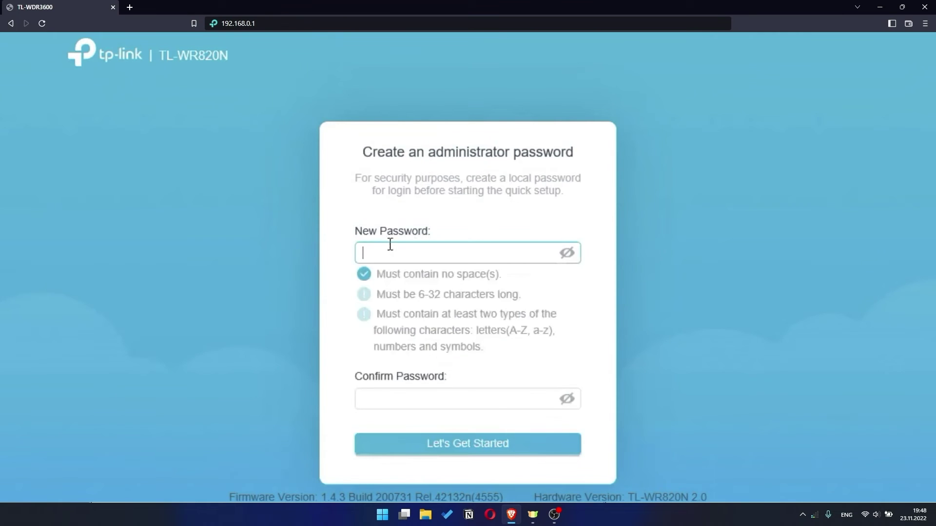
type("•••••••••")
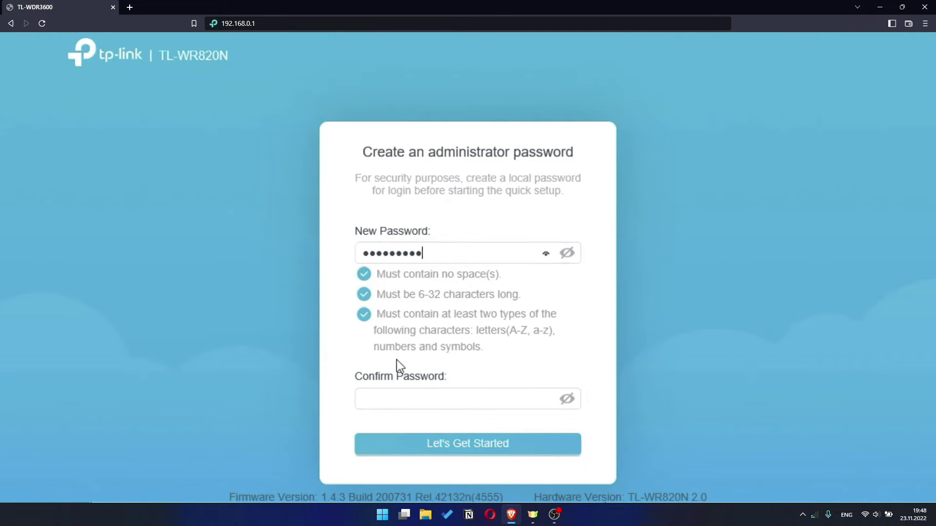
left_click(397, 398)
type("•")
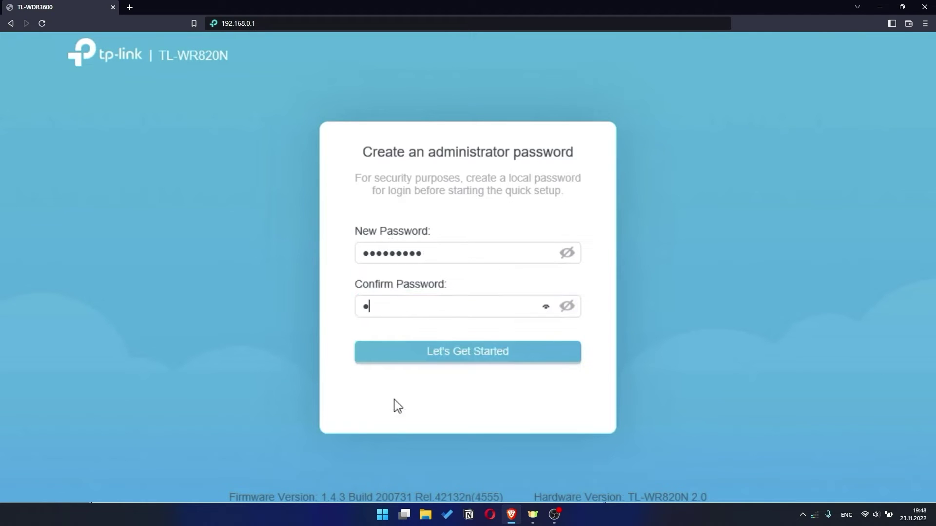
type("•••••••")
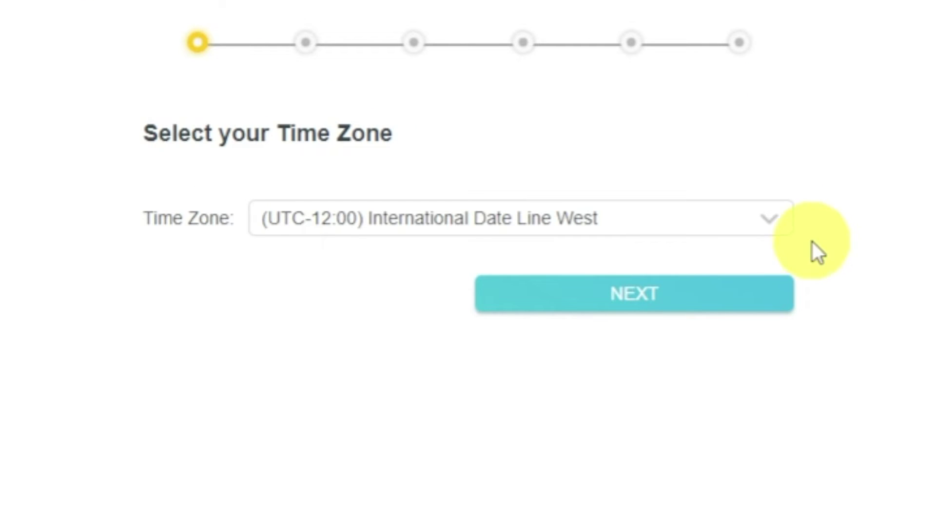
Leave the time zone at (UTC-12:00) International Date Line West and continue
left_click(786, 220)
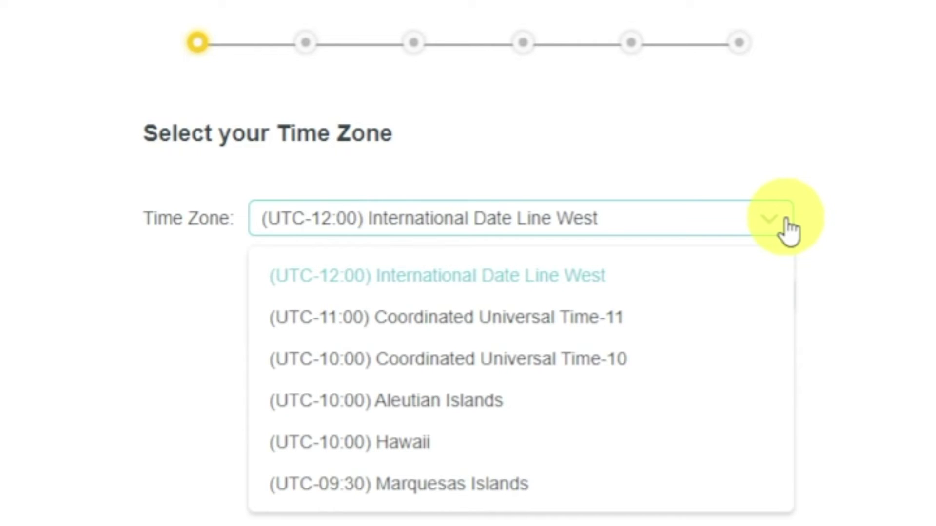
left_click(785, 224)
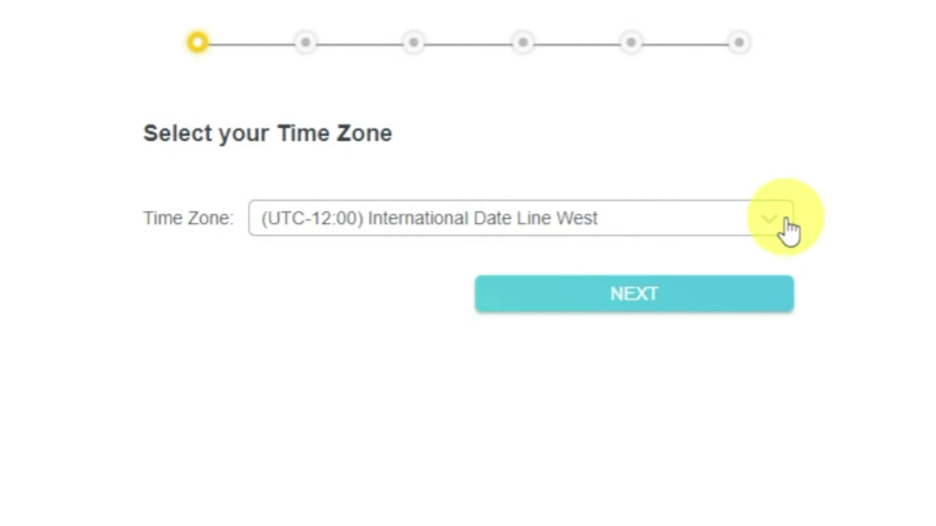
left_click(759, 300)
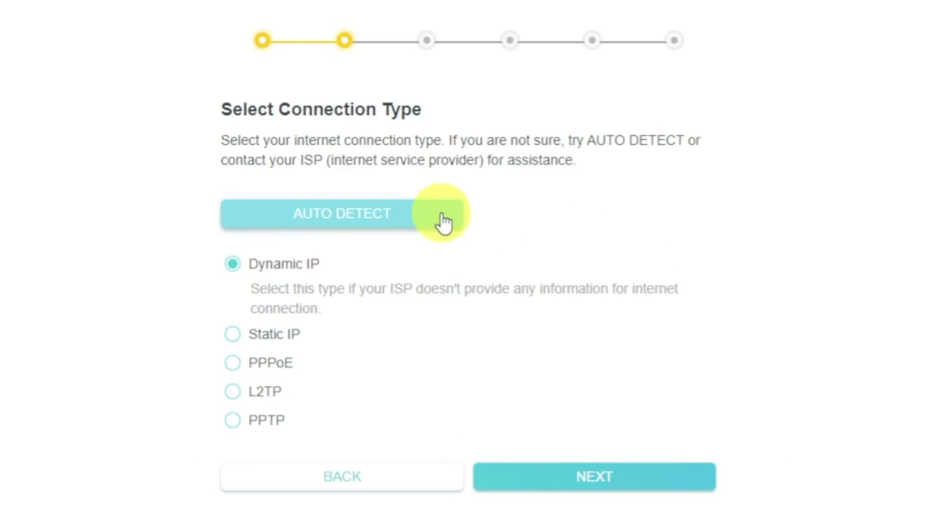
Auto-detect the connection, select Dynamic IP, and proceed to its settings
left_click(425, 213)
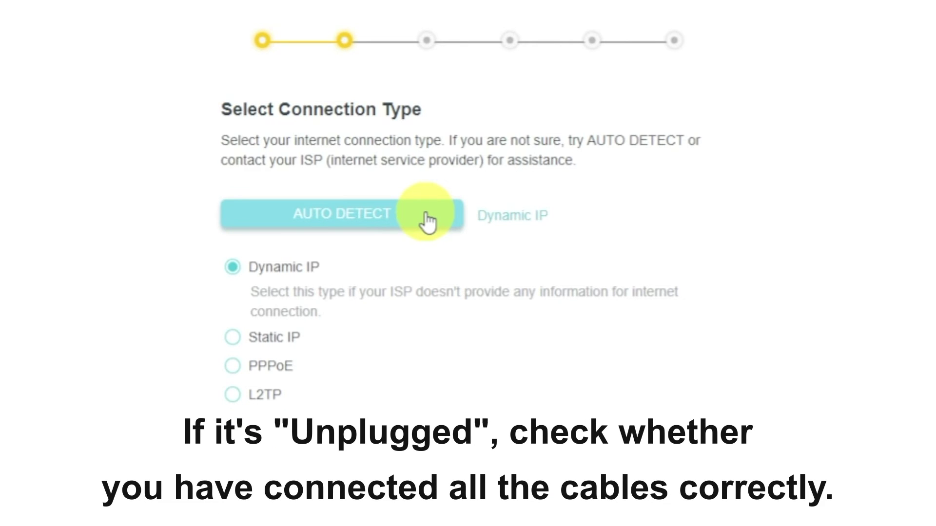
left_click(232, 268)
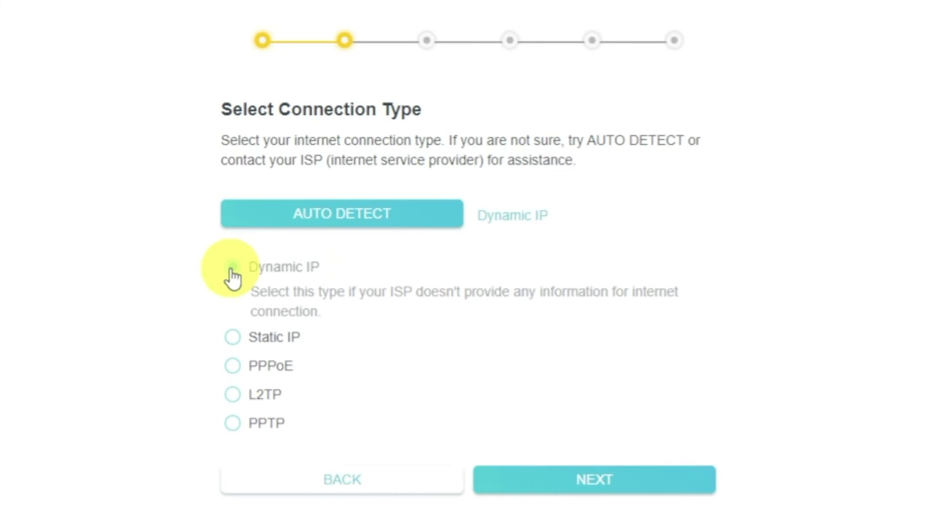
left_click(651, 493)
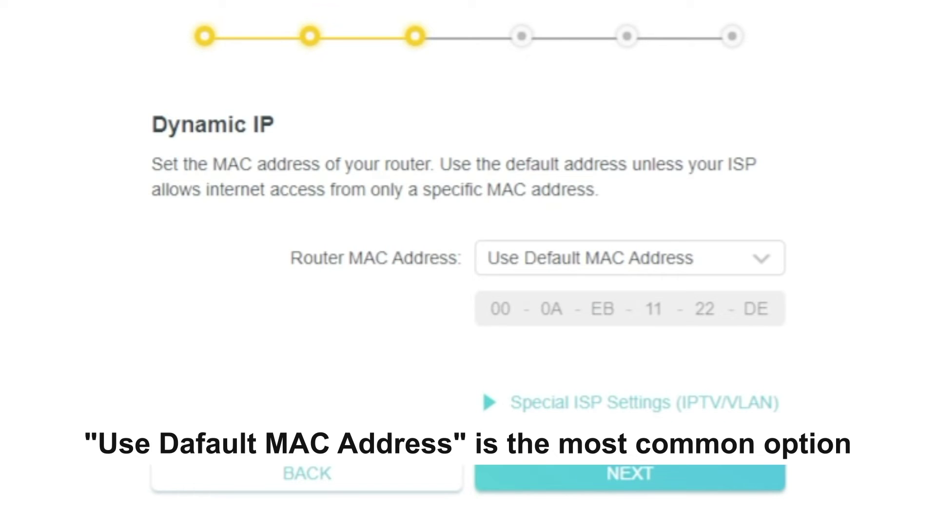
Keep Use Default MAC Address for the router and advance to wireless settings
left_click(776, 276)
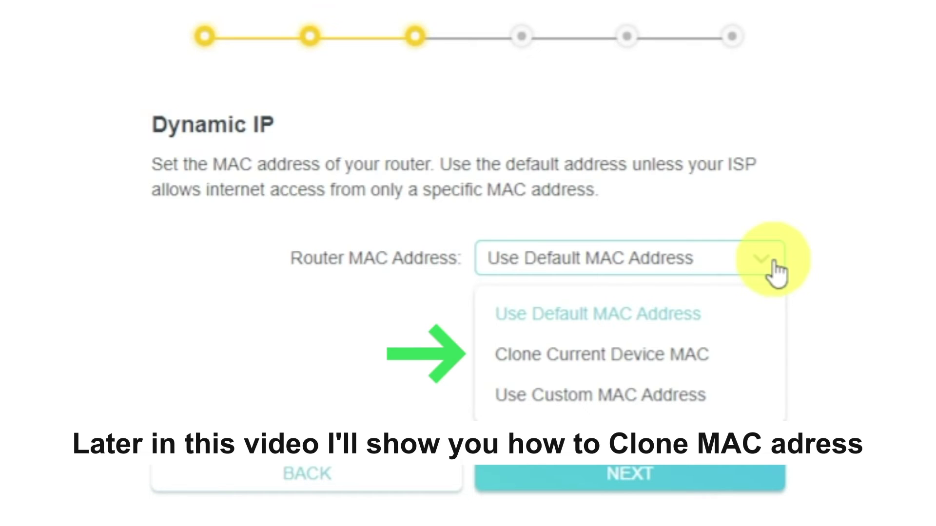
left_click(777, 272)
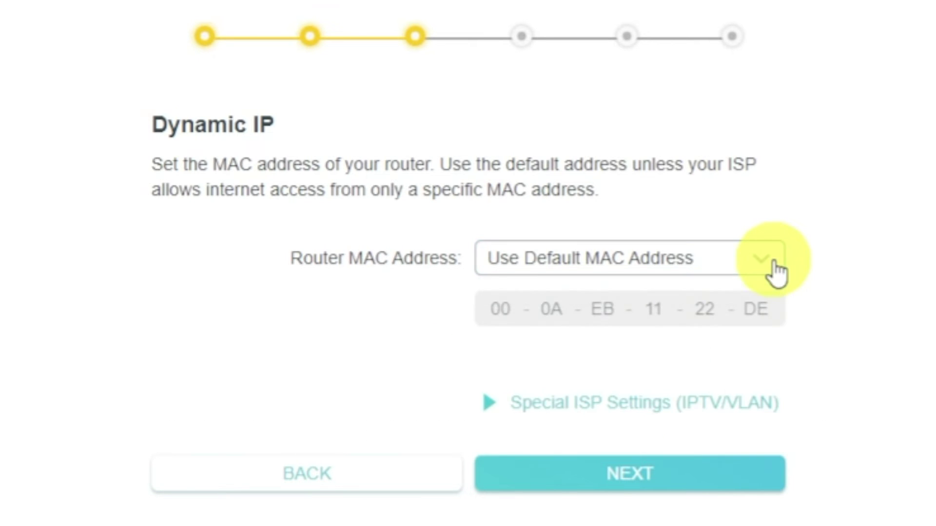
left_click(736, 474)
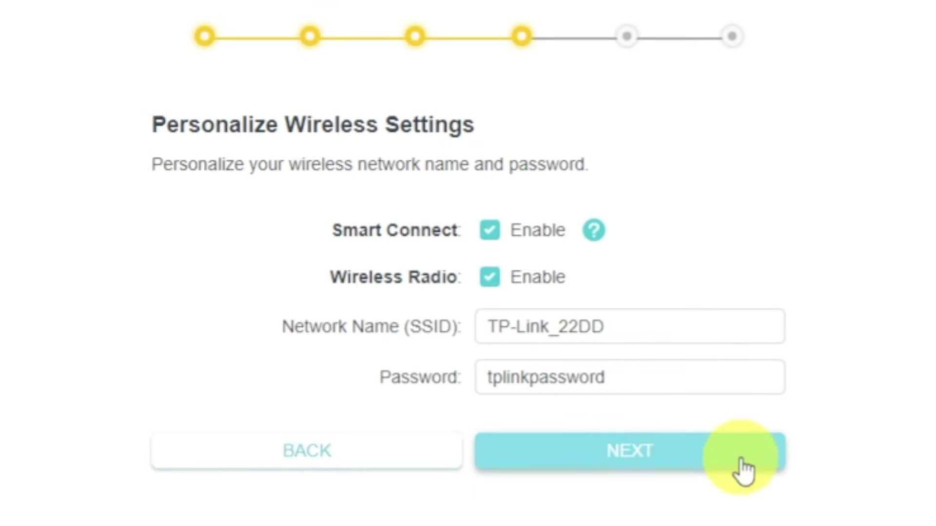
Keep Wireless Radio on, set SSID TP-Link_22DD and a Wi-Fi password, then continue
left_click(512, 278)
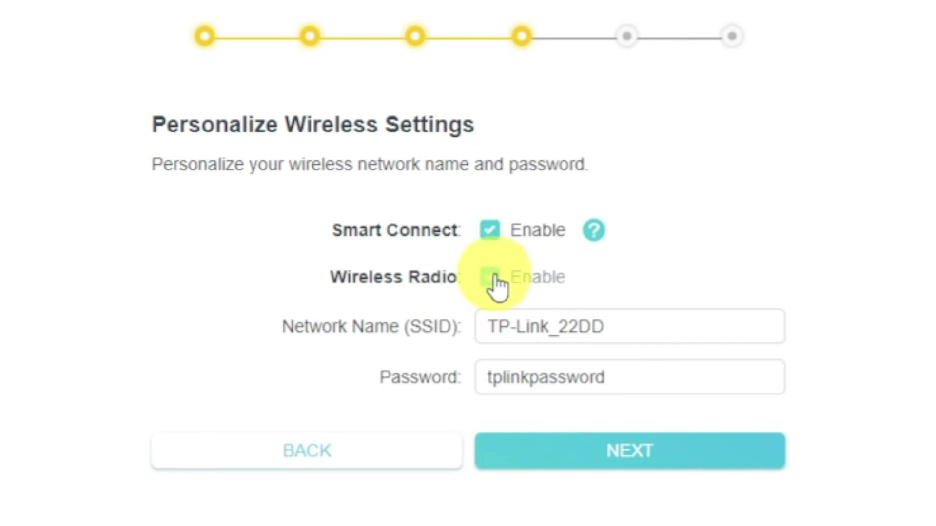
left_click(512, 277)
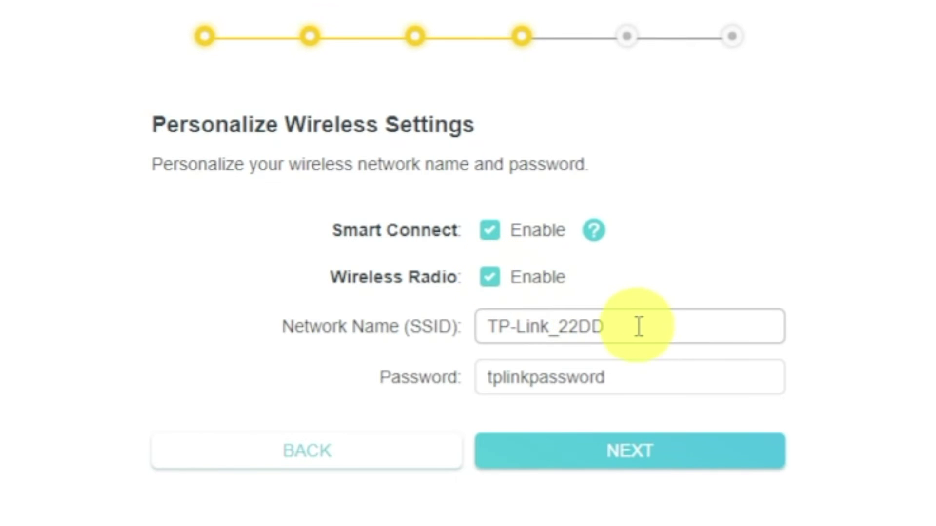
left_click(671, 330)
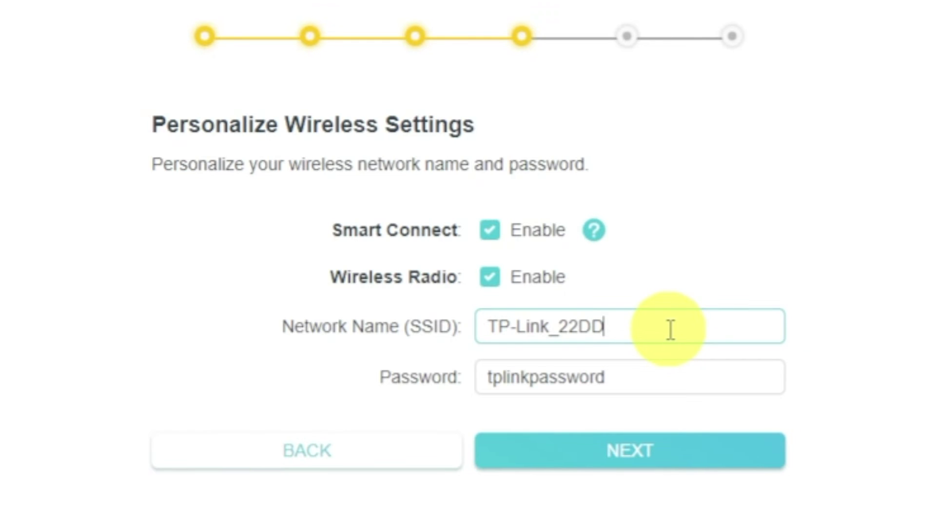
left_click(664, 376)
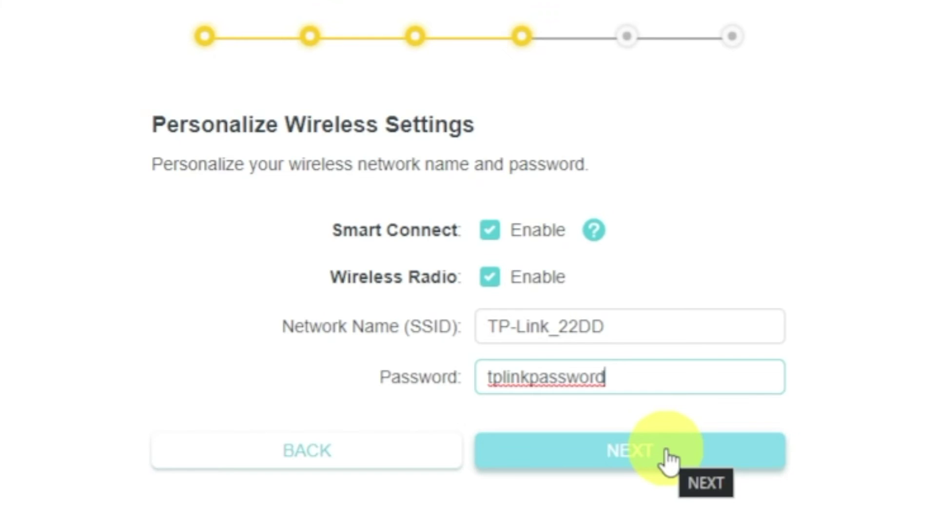
left_click(667, 458)
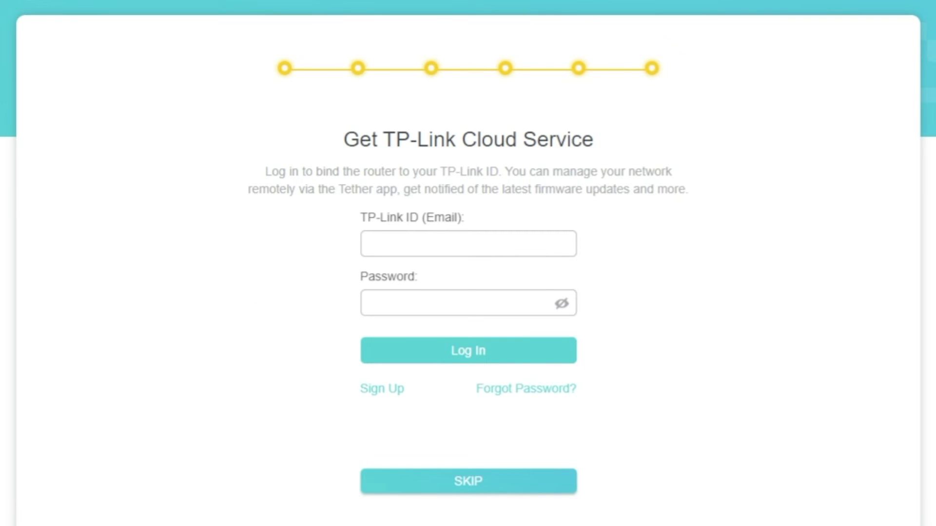
Skip TP-Link Cloud sign-in and accept the Success summary to reach the Network Map
left_click(466, 485)
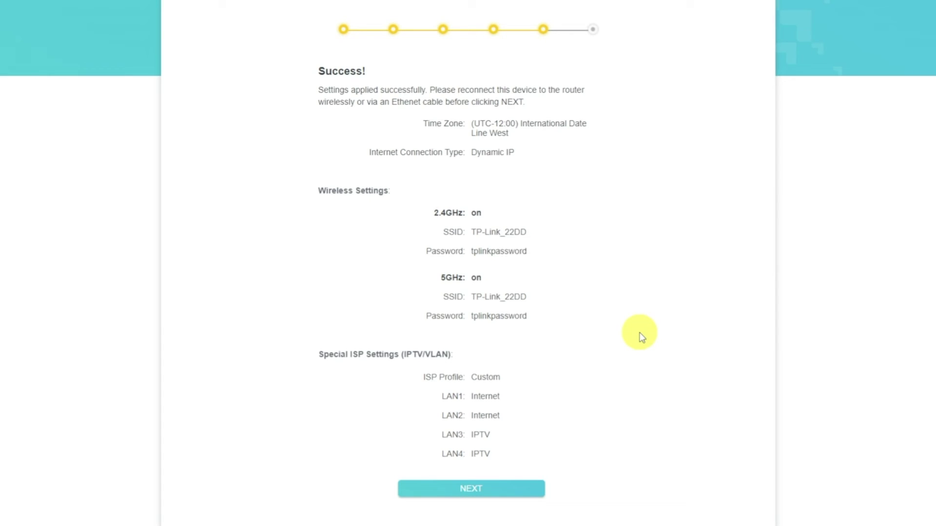
left_click(525, 491)
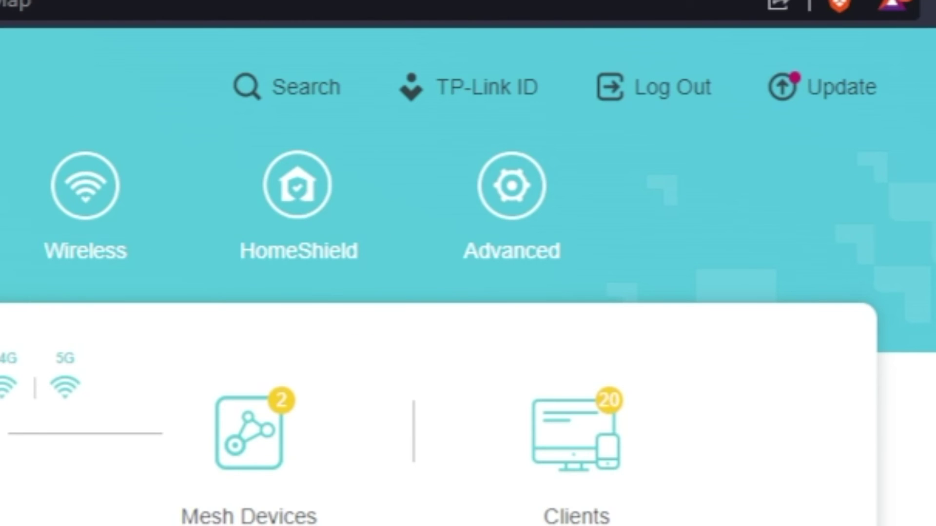
Reboot the router from Advanced > System > Reboot
left_click(501, 261)
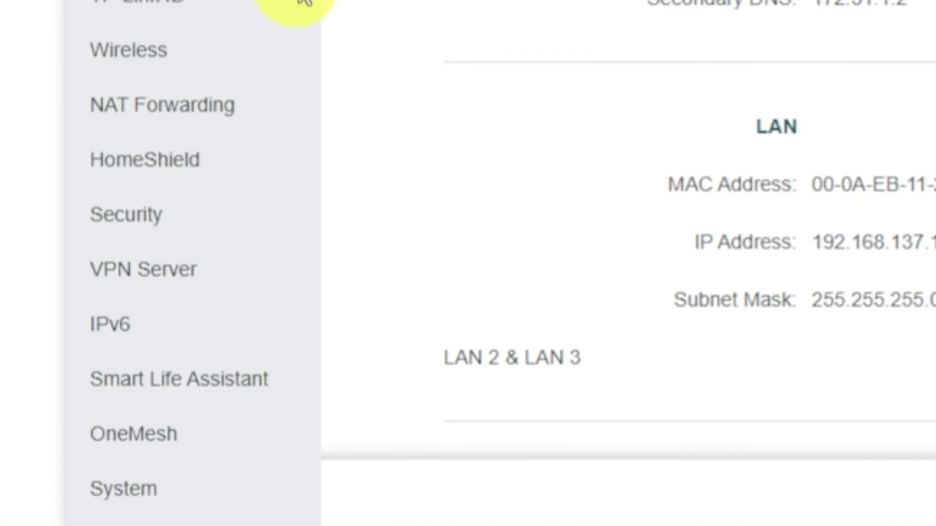
scroll(282, 343, "down", 1)
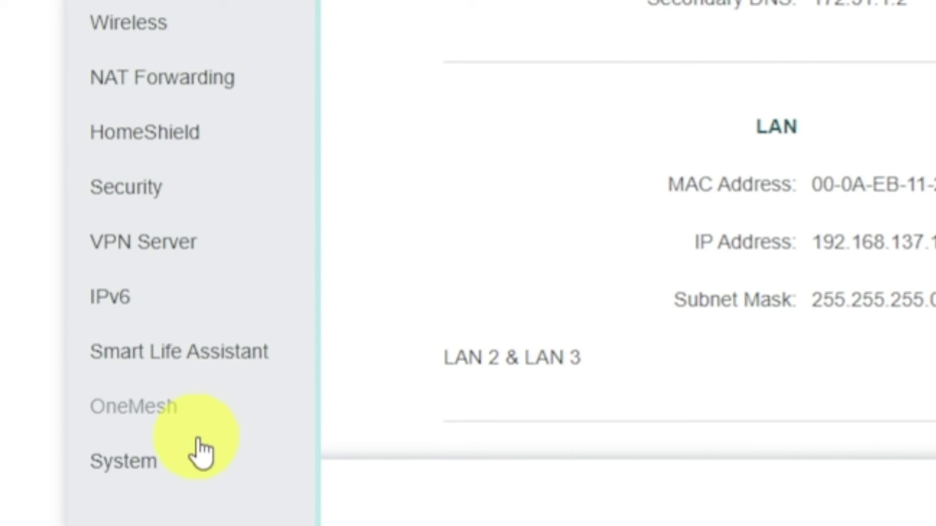
left_click(188, 466)
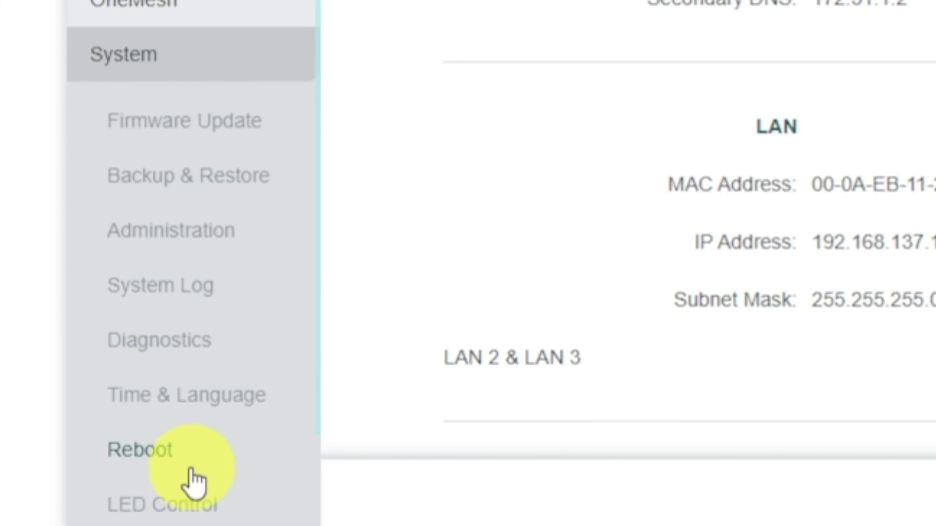
left_click(230, 463)
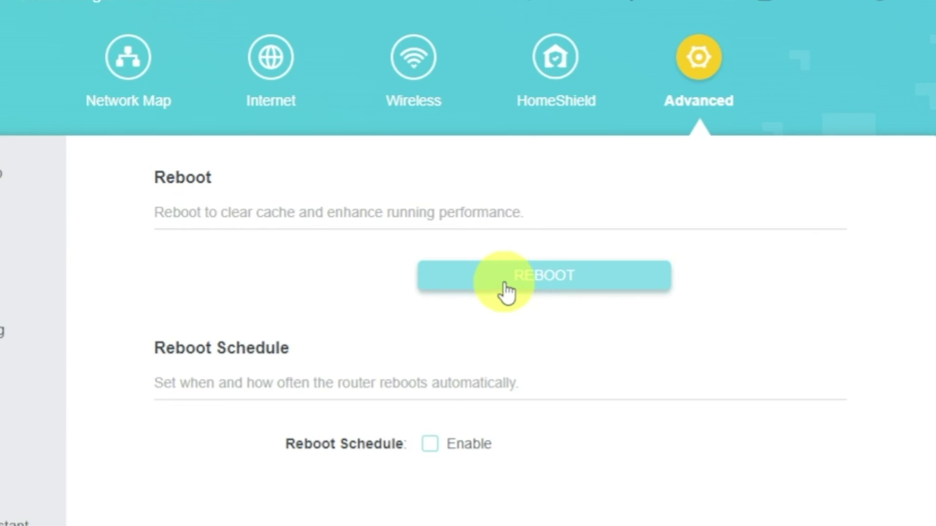
left_click(505, 284)
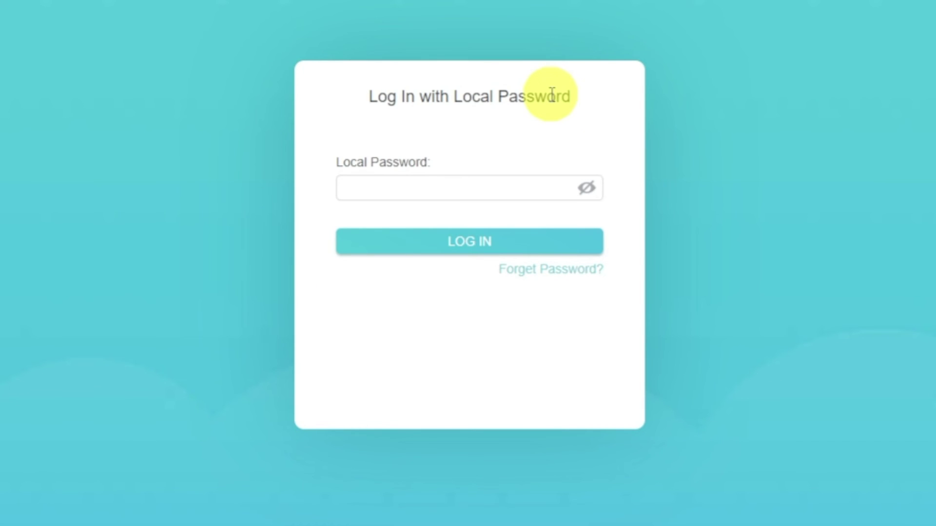
Log in with the local admin password to return to the Network Map
left_click(514, 192)
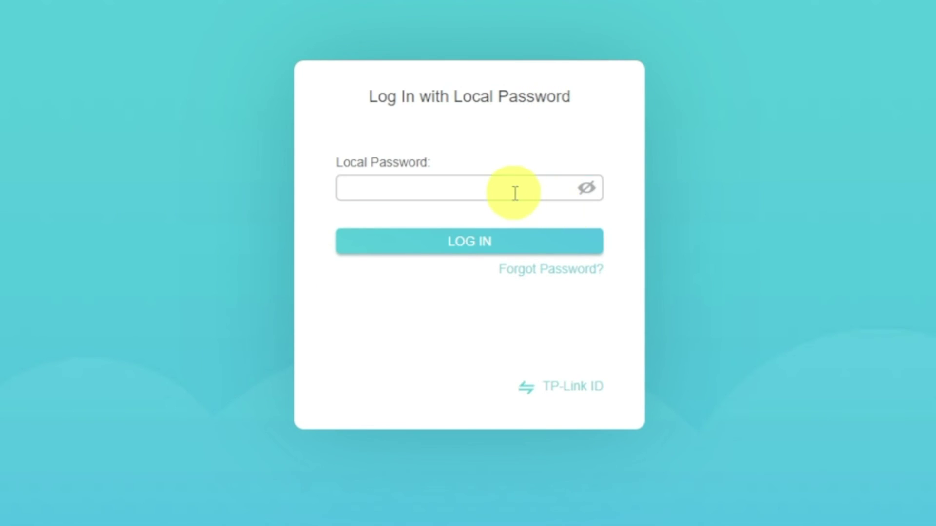
left_click(497, 238)
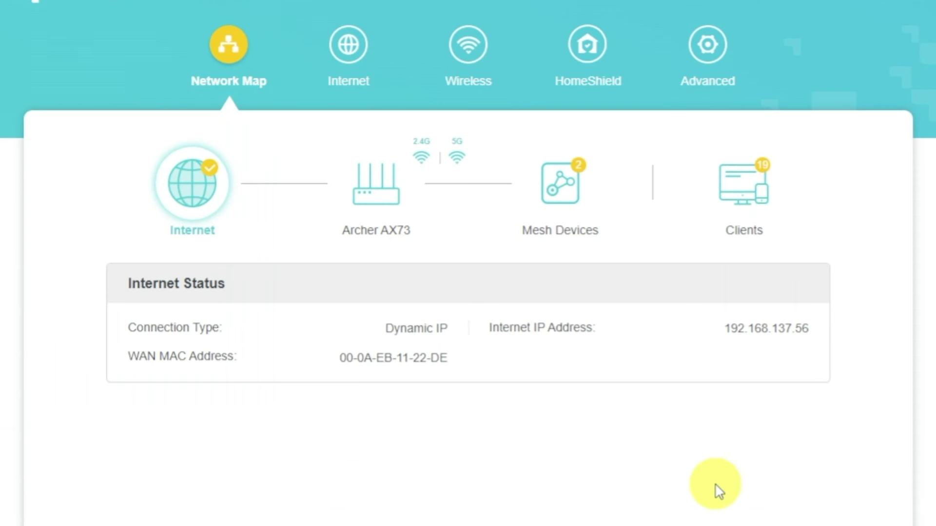
Set the Internet Router MAC Address to Clone Current Device MAC and save it
left_click(363, 69)
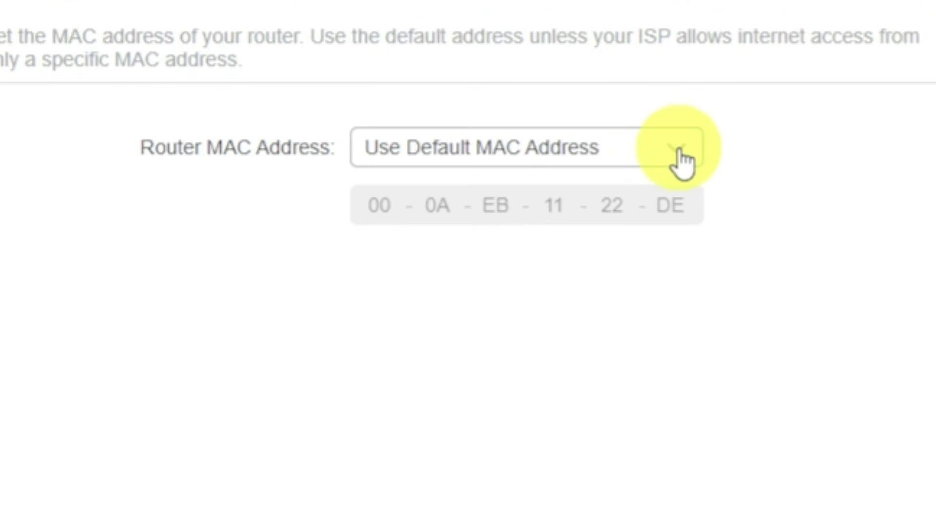
left_click(593, 407)
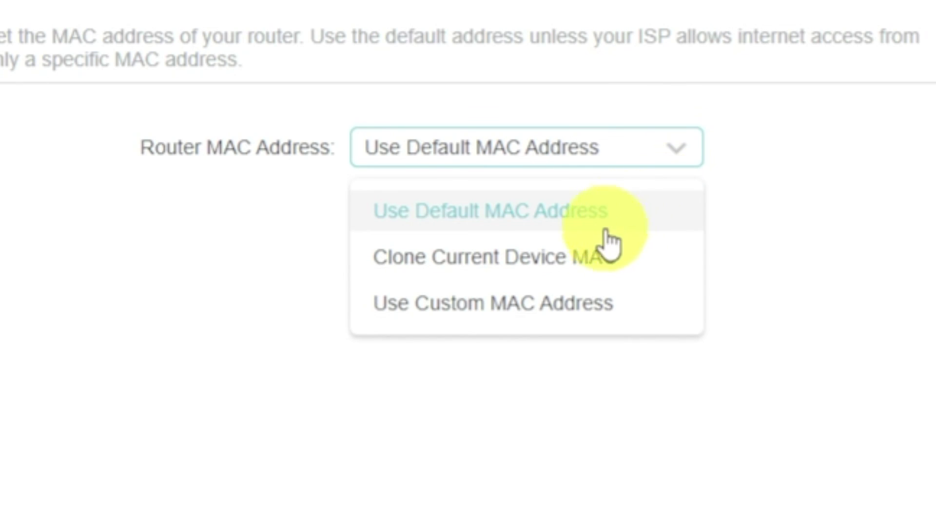
left_click(592, 258)
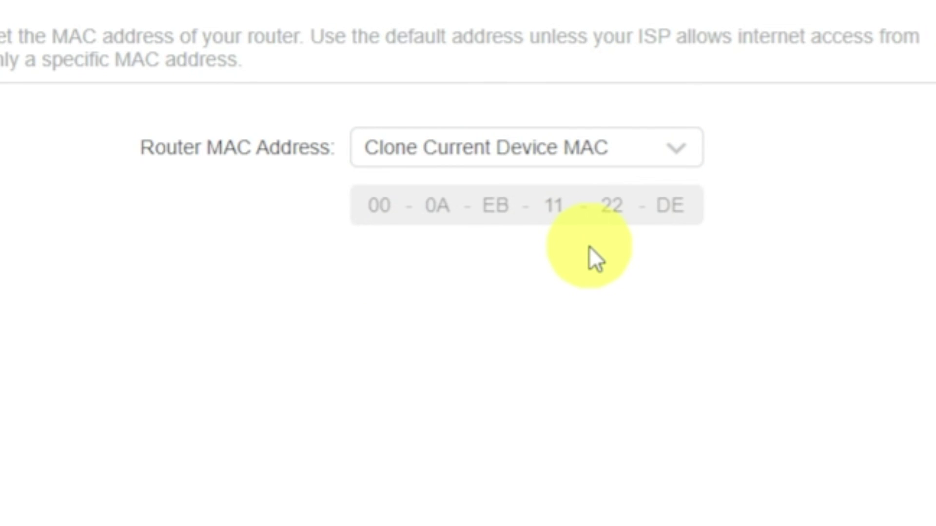
left_click(802, 501)
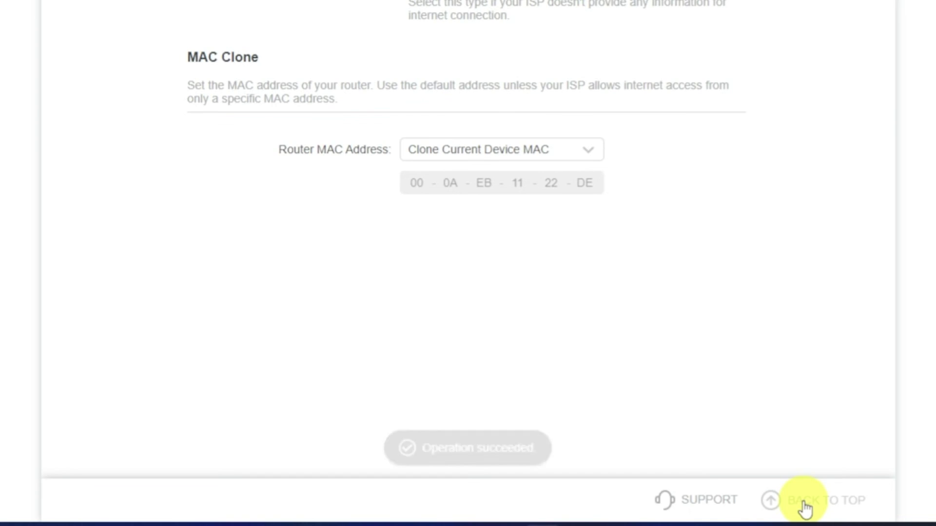
left_click(805, 502)
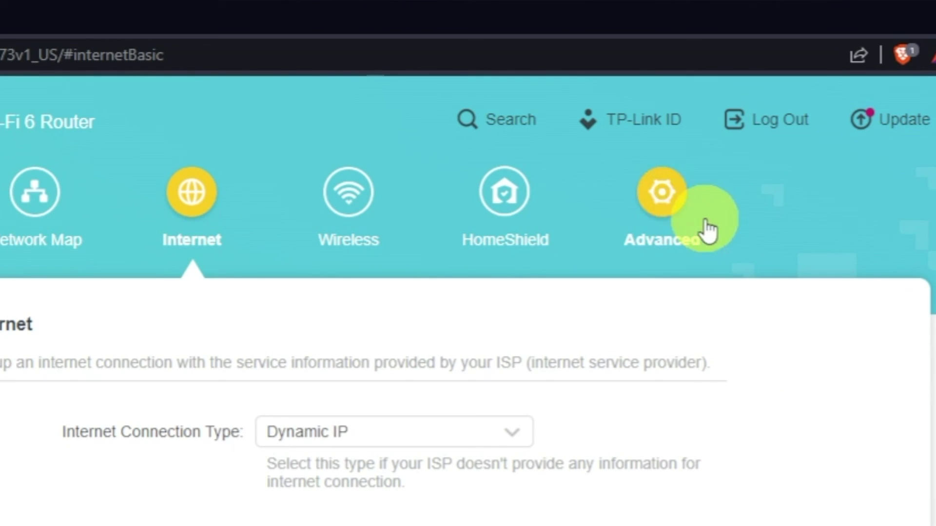
Restart the router from the Advanced > System > Reboot page to apply the new settings
left_click(684, 199)
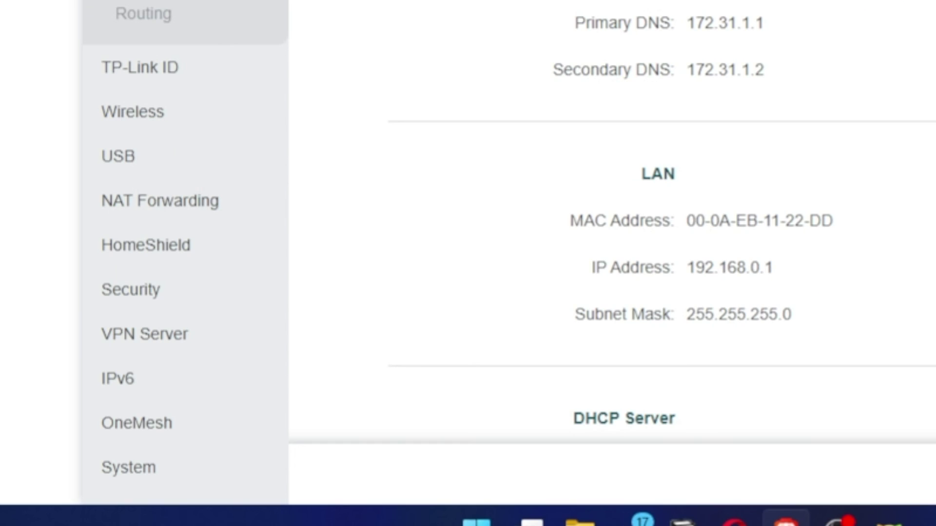
left_click(143, 469)
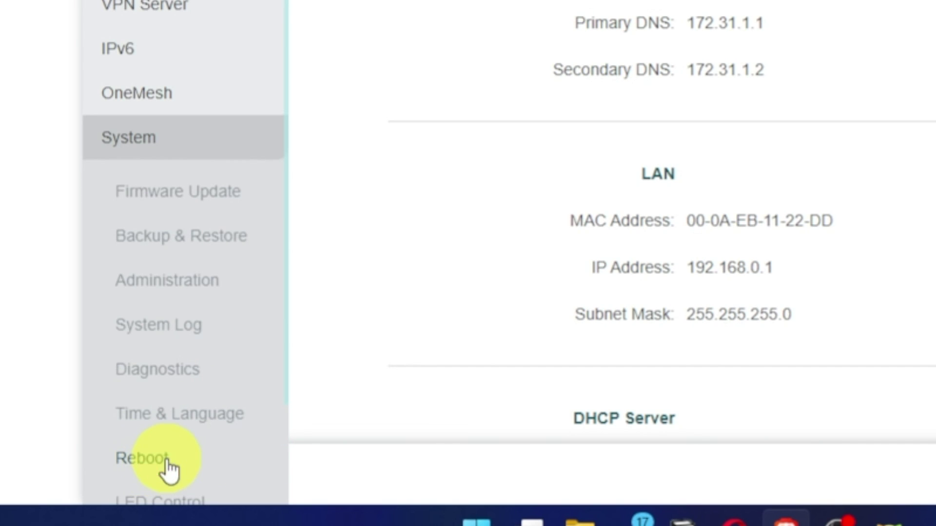
left_click(166, 460)
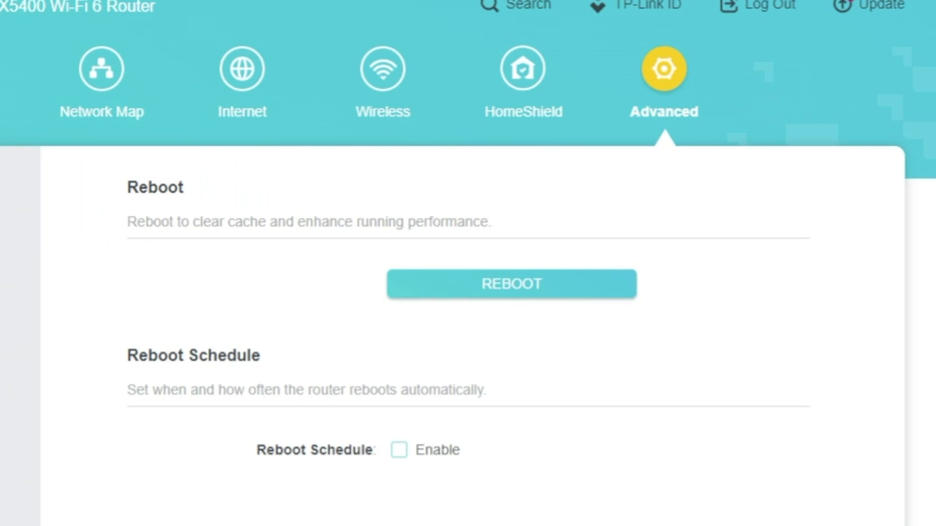
left_click(445, 289)
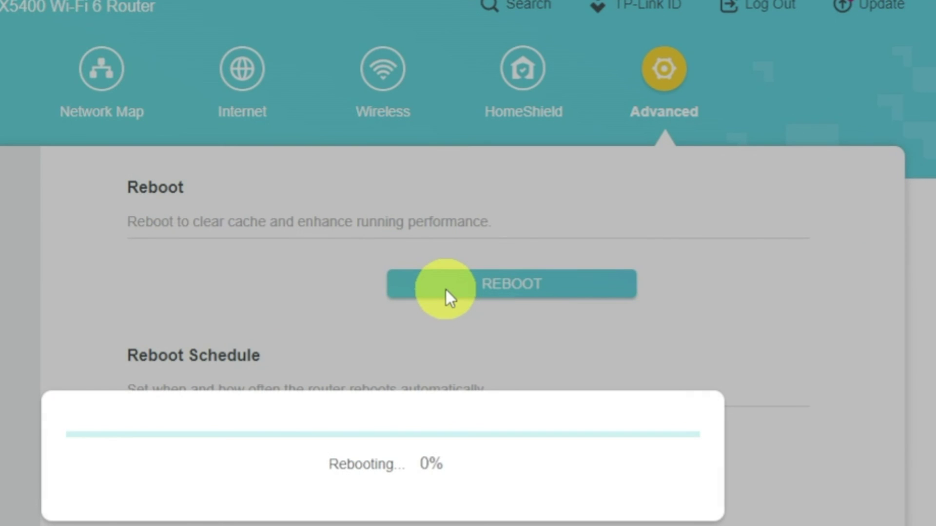